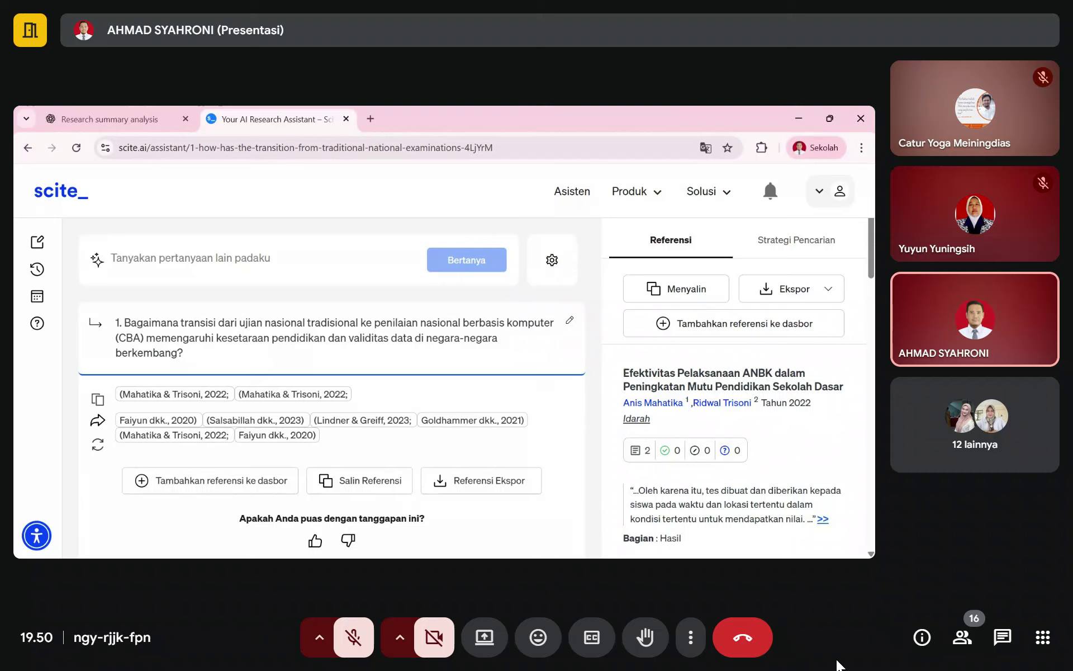
Ask the assistant how the transition from traditional national examinations to computer-based national assessments (CBAs) affected educational equity and data validity in developing countries.
{"action": "type", "text": "1. How has the transition from traditional national examinations to computer-based national assessments (CBAs) affected educational equity and data validity in developing countries?"}
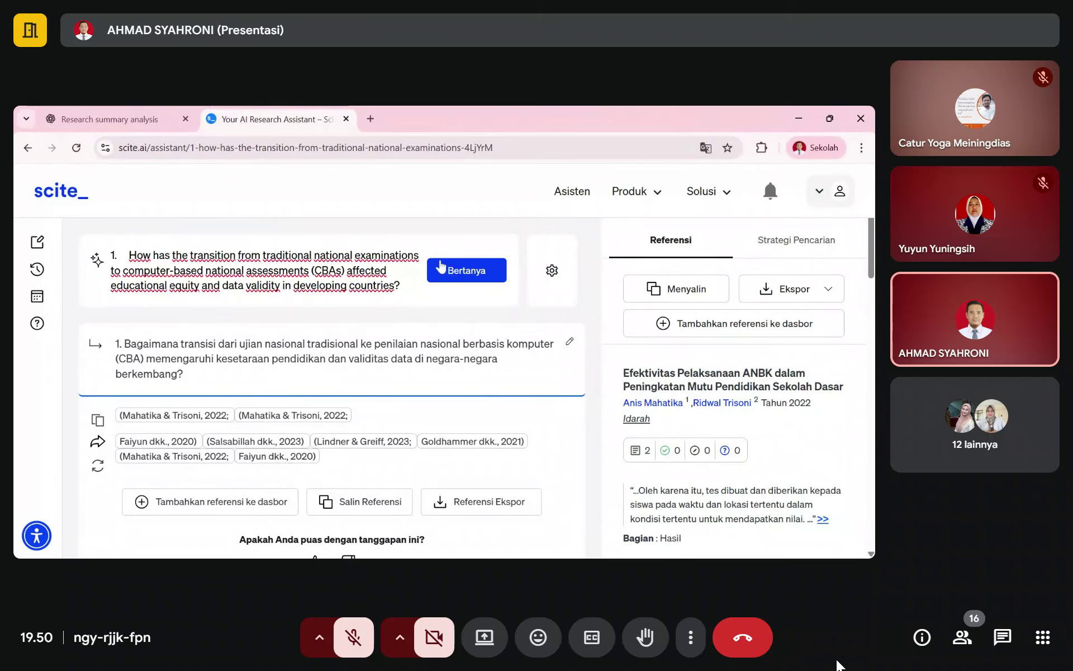
{"action": "left_click", "coordinate": [466, 270]}
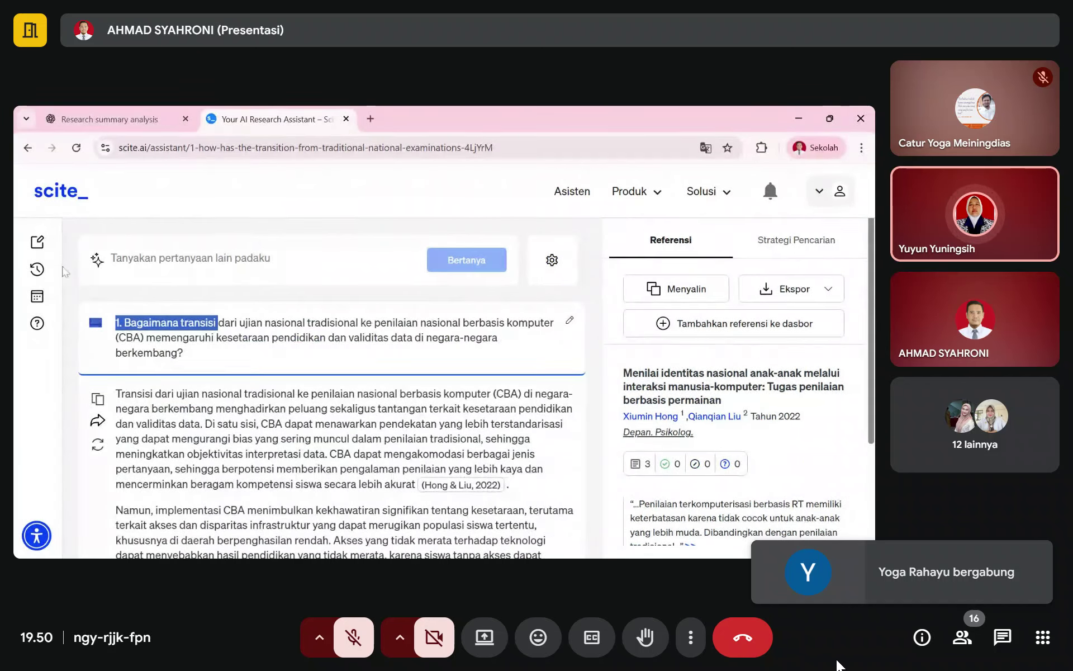
{"action": "mouse_move", "coordinate": [43, 252]}
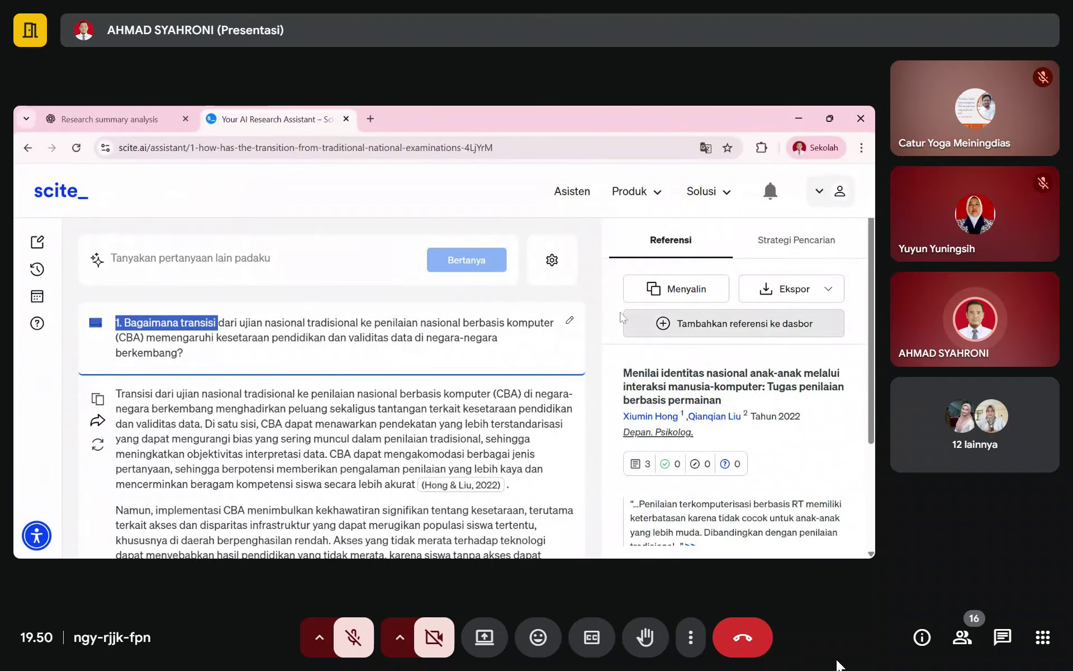
{"action": "left_click", "coordinate": [595, 353]}
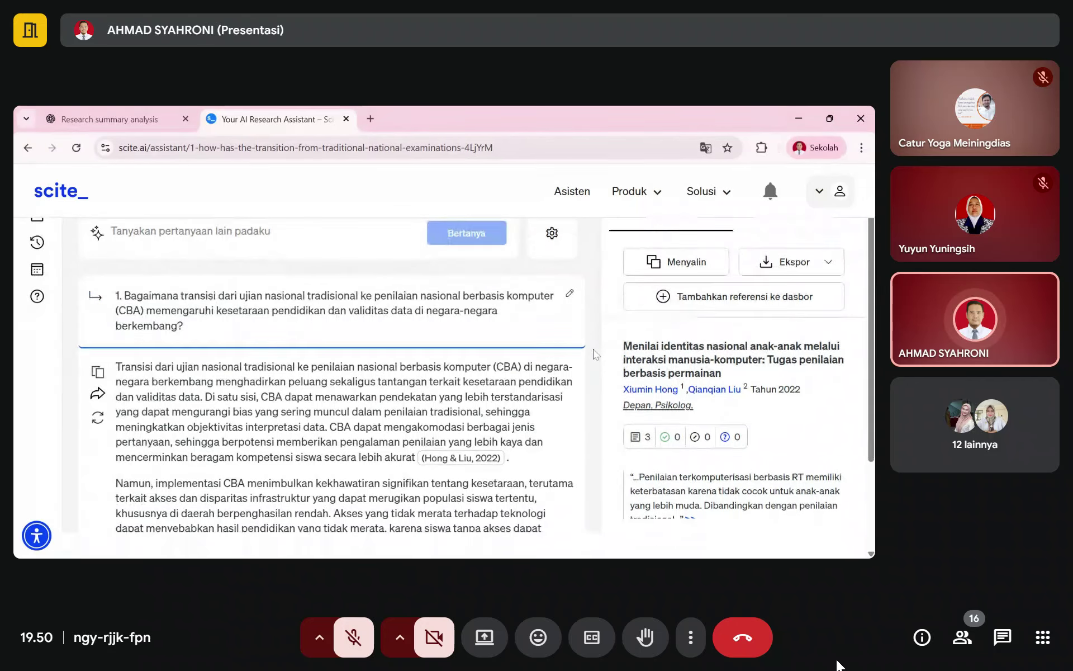
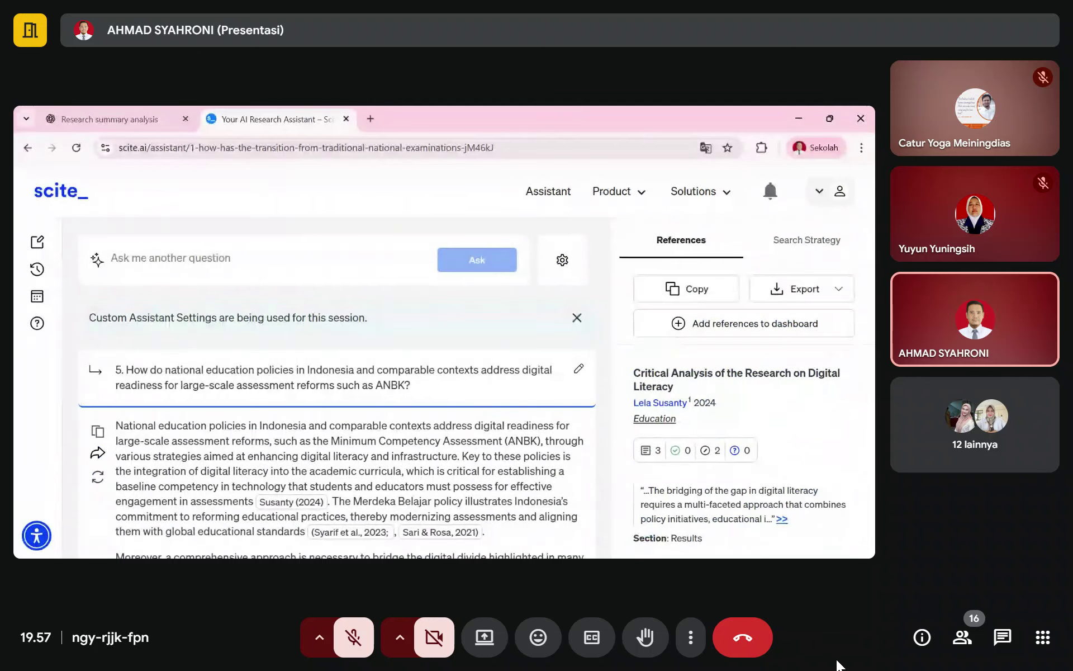
Select the text of the answer on how Indonesia's education policies address digital readiness for ANBK.
{"action": "left_click_drag", "start_coordinate": [116, 424], "coordinate": [346, 447]}
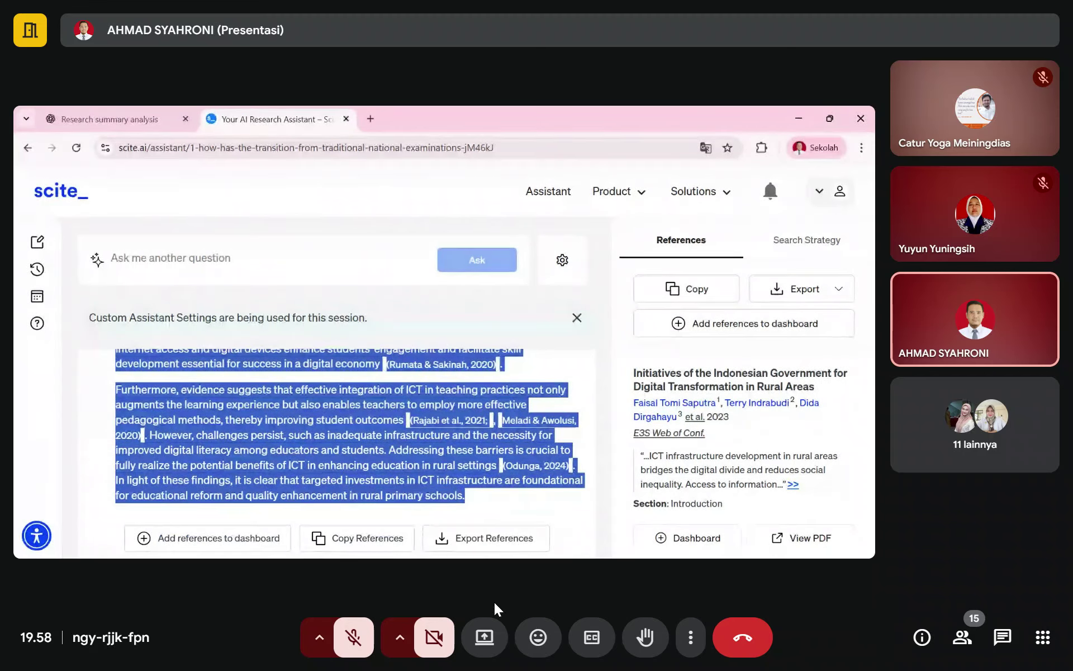
Unmute the microphone in the meeting.
{"action": "left_click", "coordinate": [359, 647]}
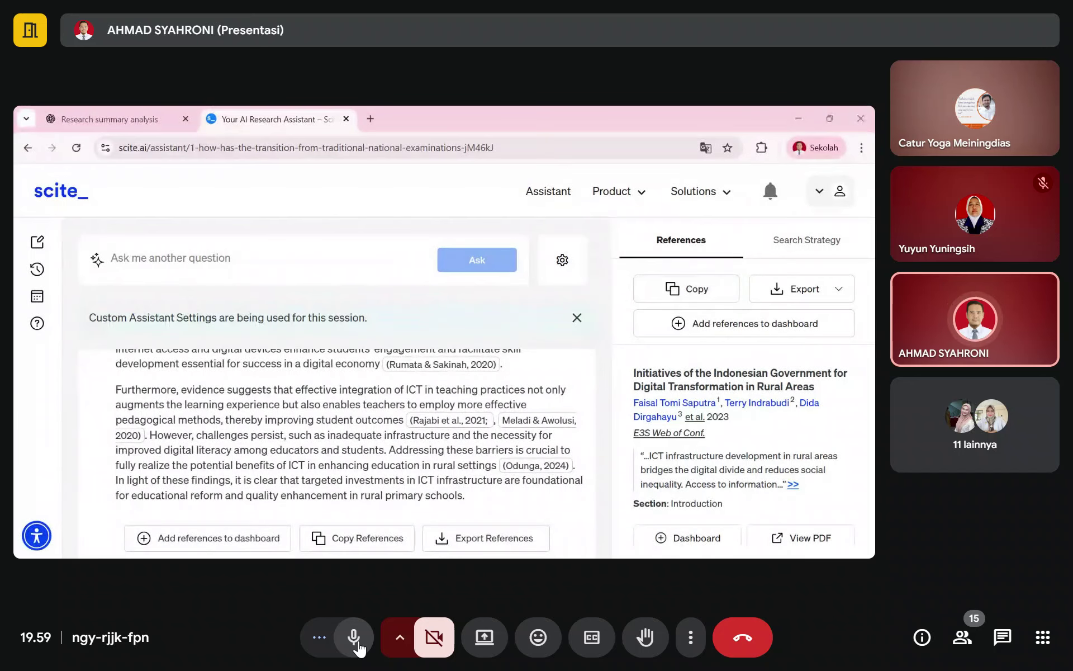
{"action": "left_click", "coordinate": [355, 640]}
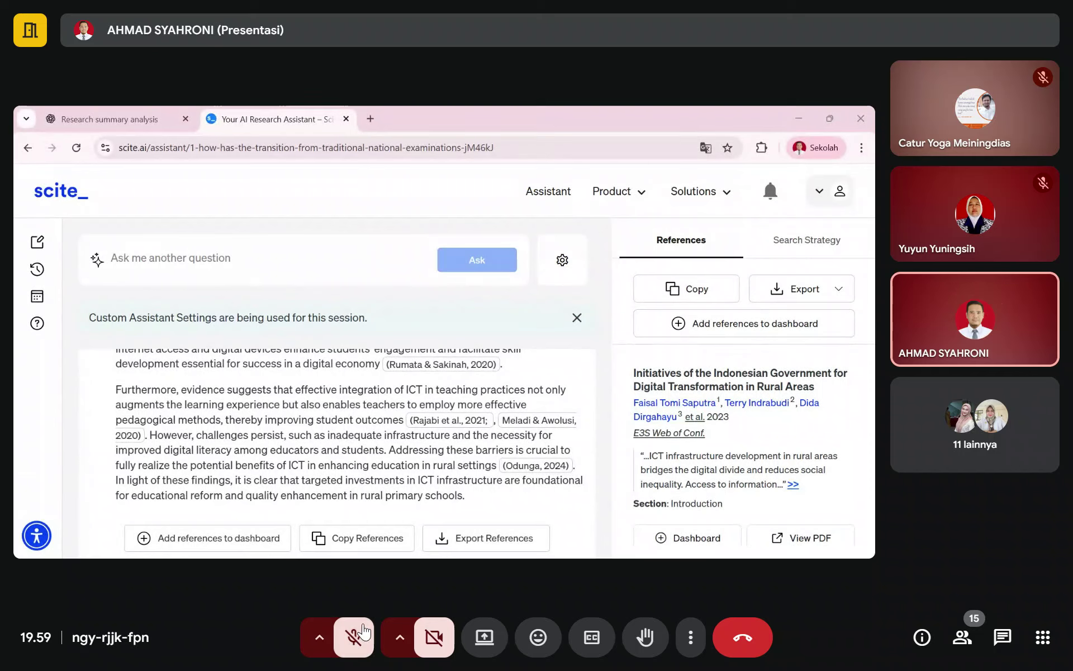
{"action": "left_click", "coordinate": [354, 640]}
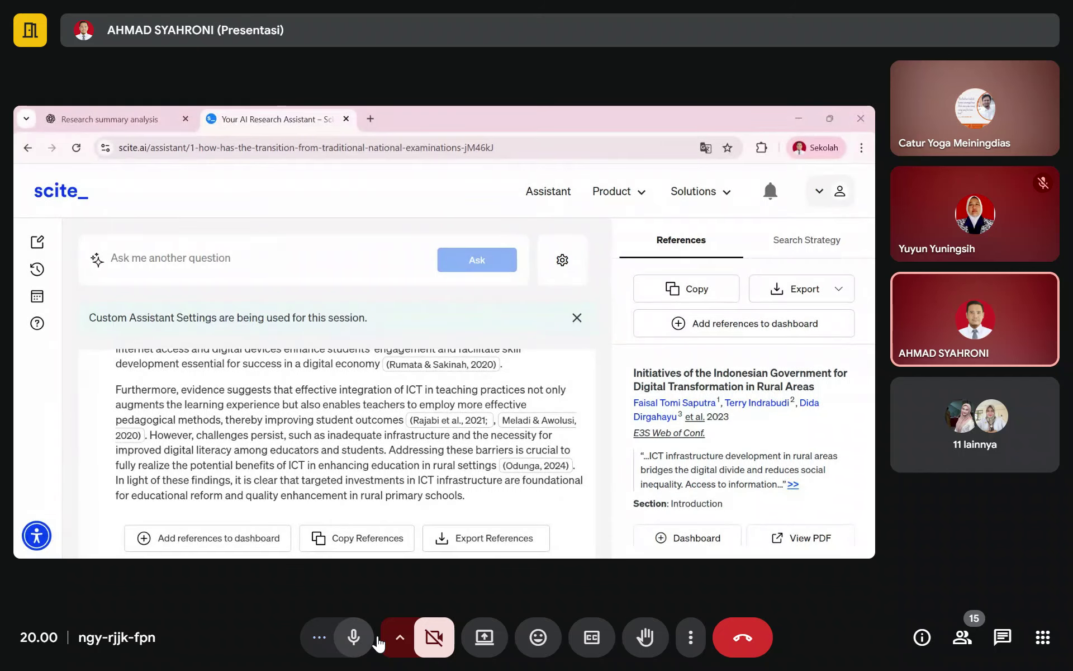
{"action": "left_click", "coordinate": [484, 637]}
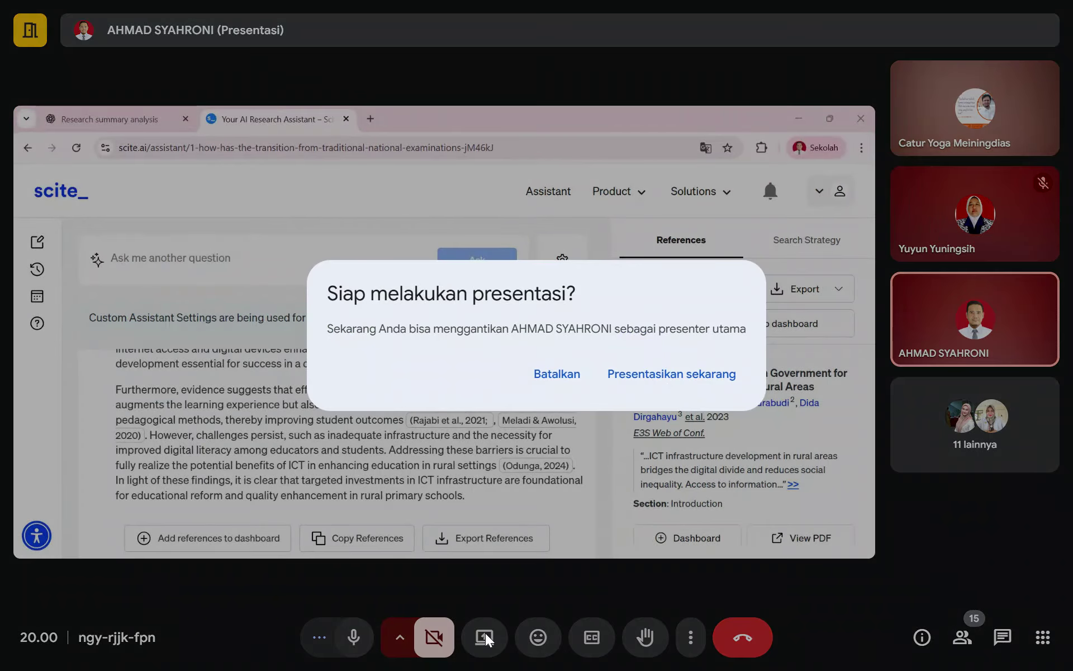
{"action": "left_click", "coordinate": [564, 373]}
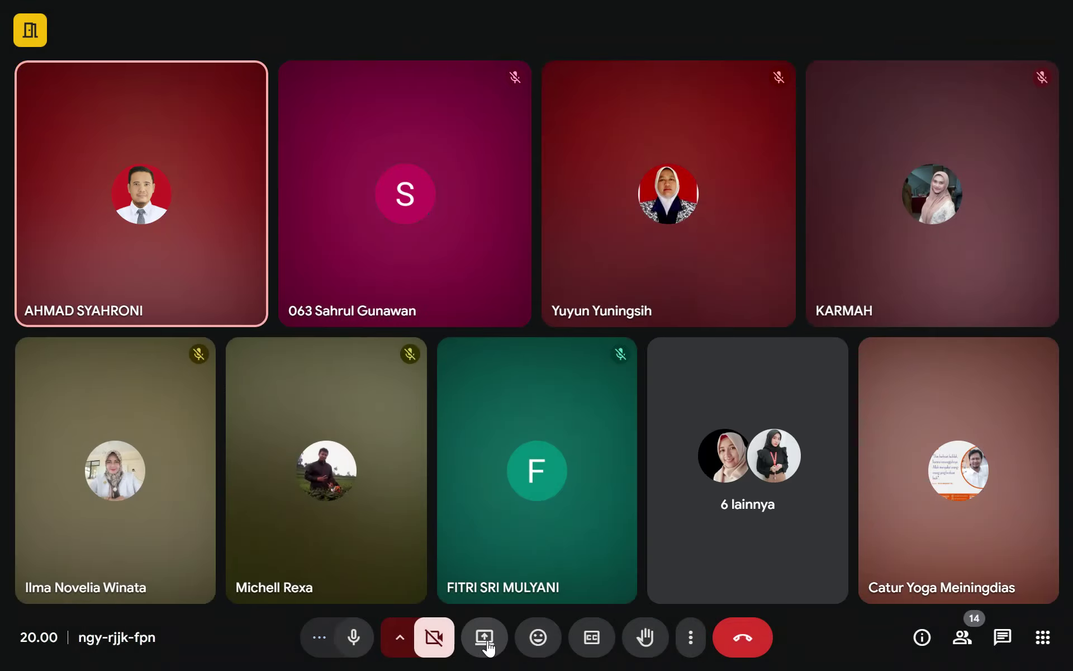
{"action": "left_click", "coordinate": [485, 640]}
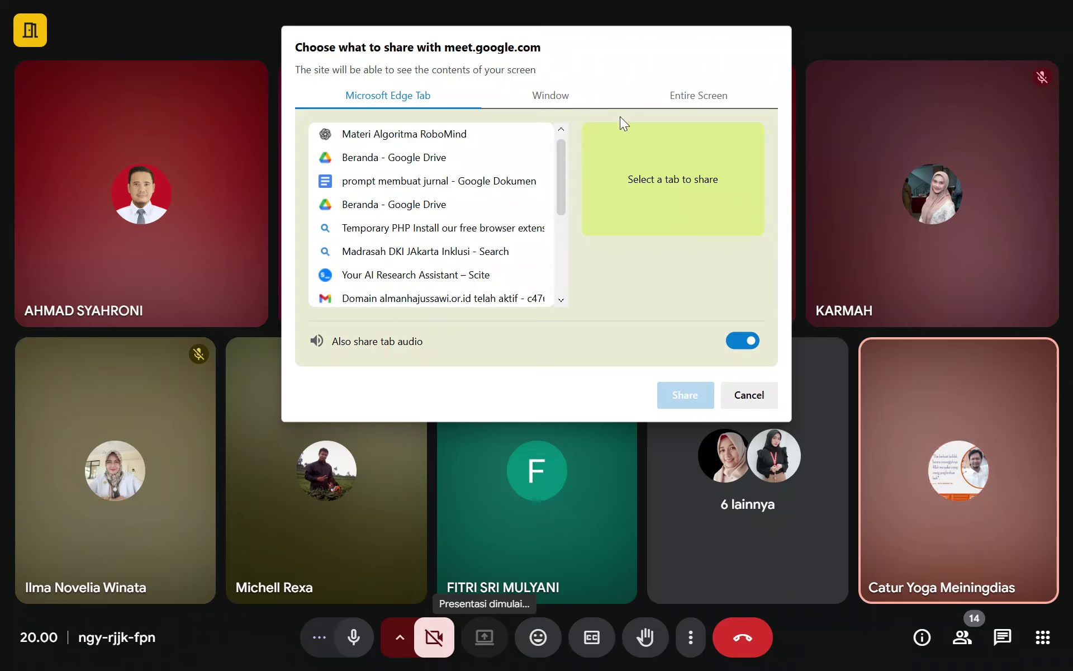
{"action": "left_click", "coordinate": [679, 99]}
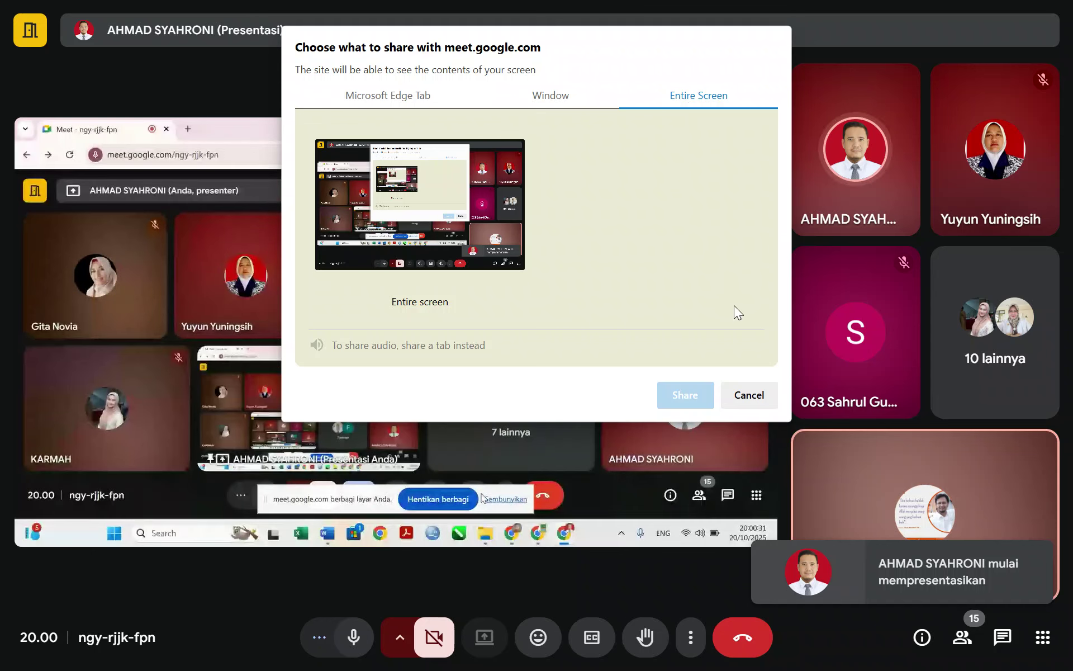
{"action": "left_click", "coordinate": [748, 395]}
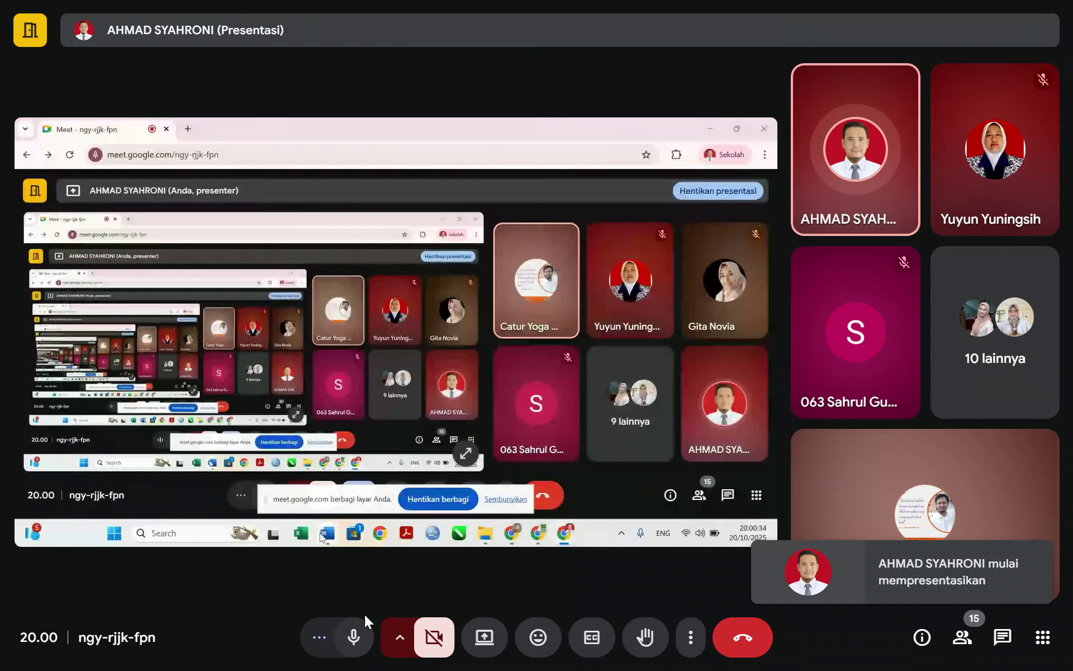
Mute the microphone, send a thumbs-up reaction to the meeting and close the reaction choices.
{"action": "left_click", "coordinate": [354, 642]}
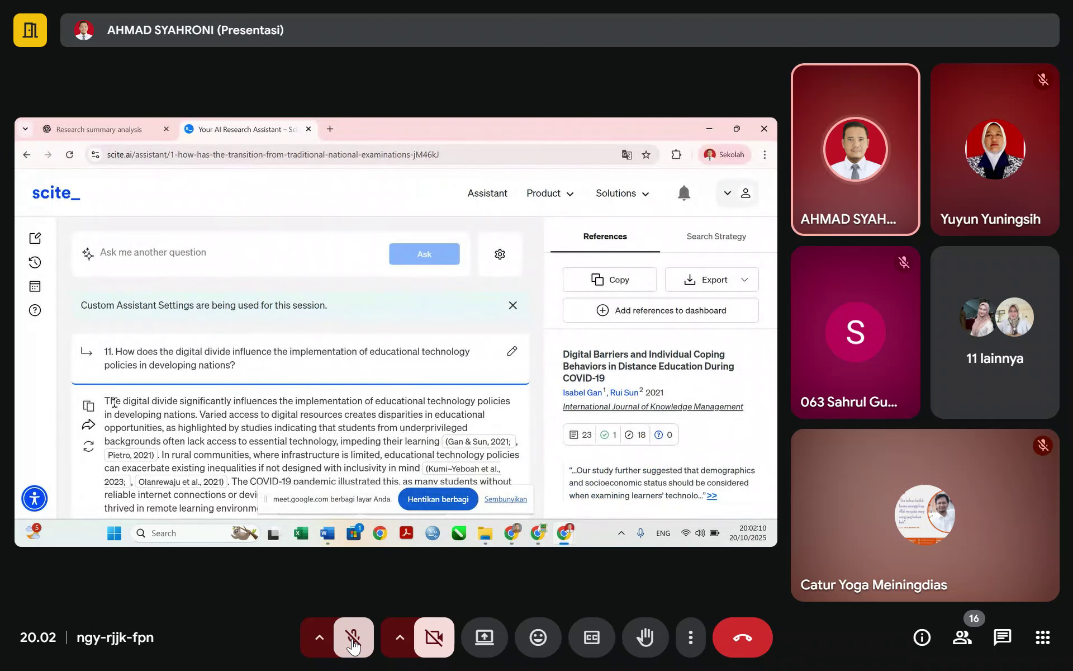
{"action": "left_click", "coordinate": [538, 637]}
{"action": "left_click", "coordinate": [437, 587]}
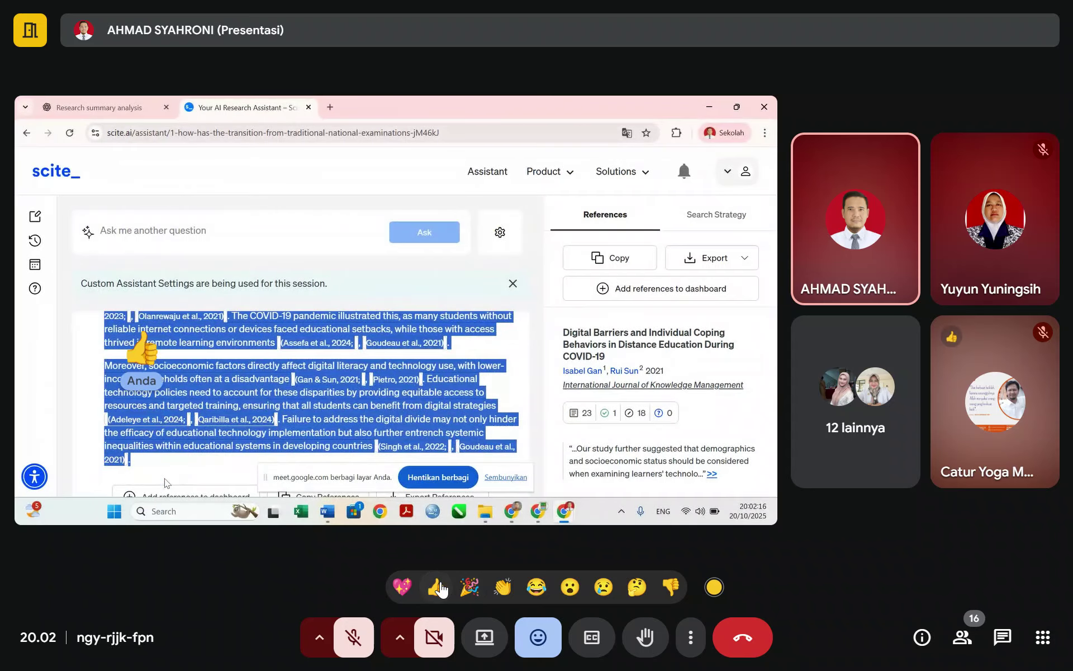
{"action": "left_click", "coordinate": [538, 637]}
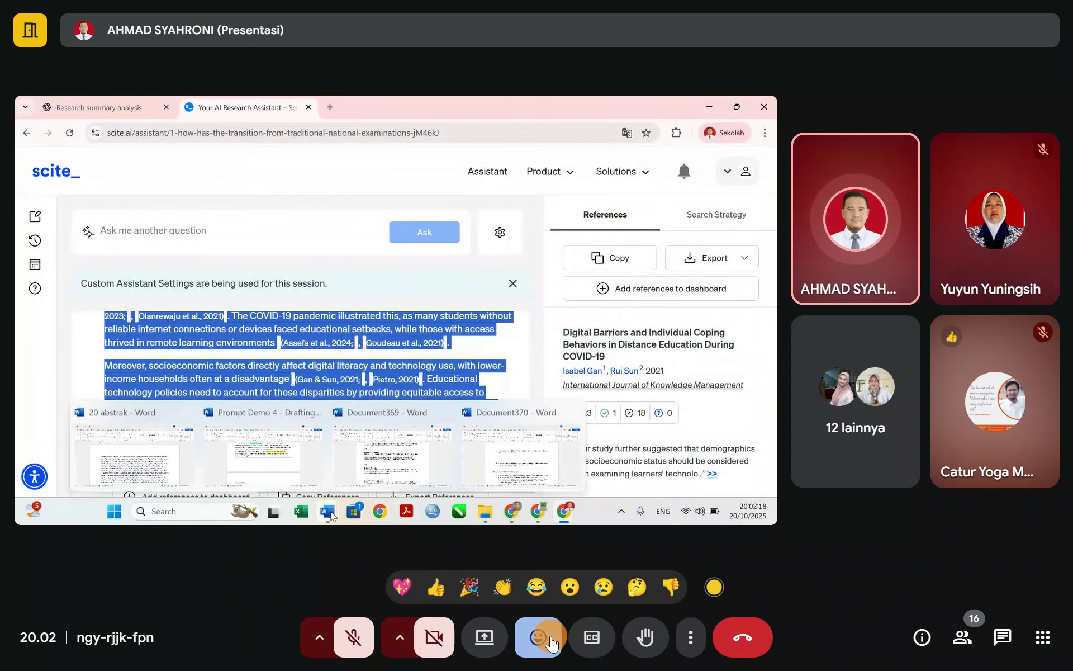
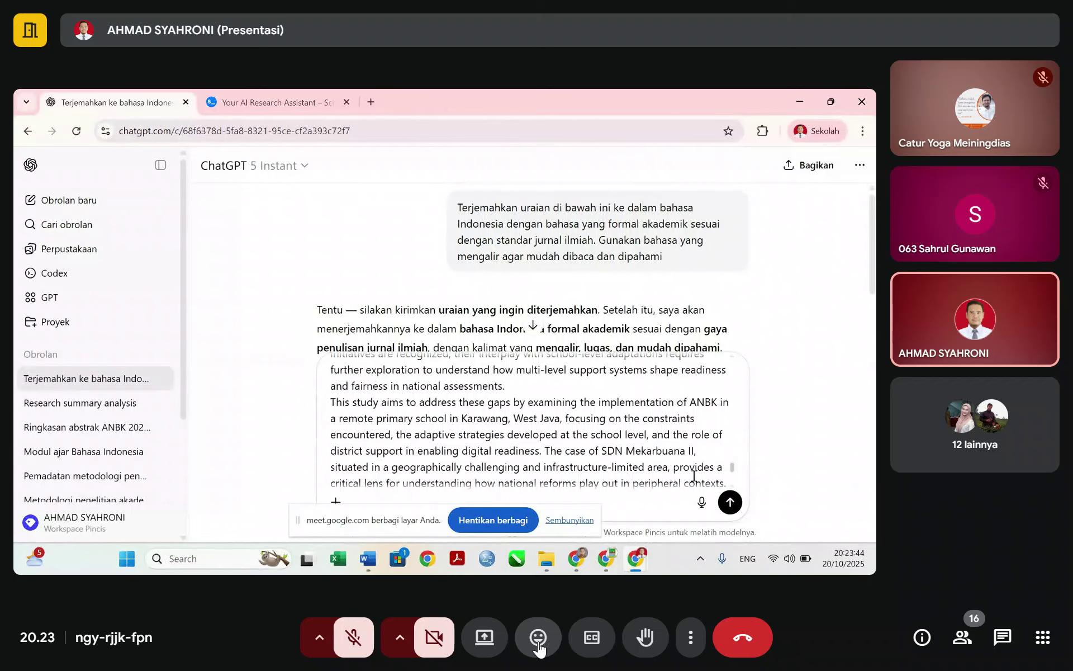
Submit the pasted English article text to ChatGPT for translation into formal academic Indonesian.
{"action": "left_click", "coordinate": [729, 502]}
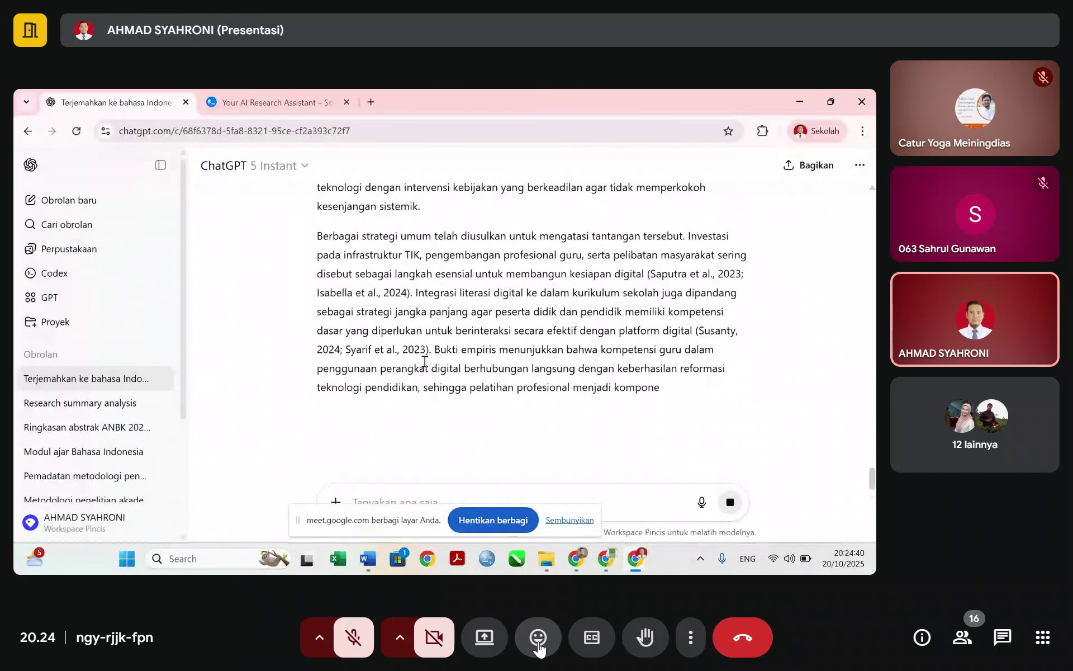
Send a thumbs-up reaction to the meeting and close the reaction choices.
{"action": "left_click", "coordinate": [537, 646]}
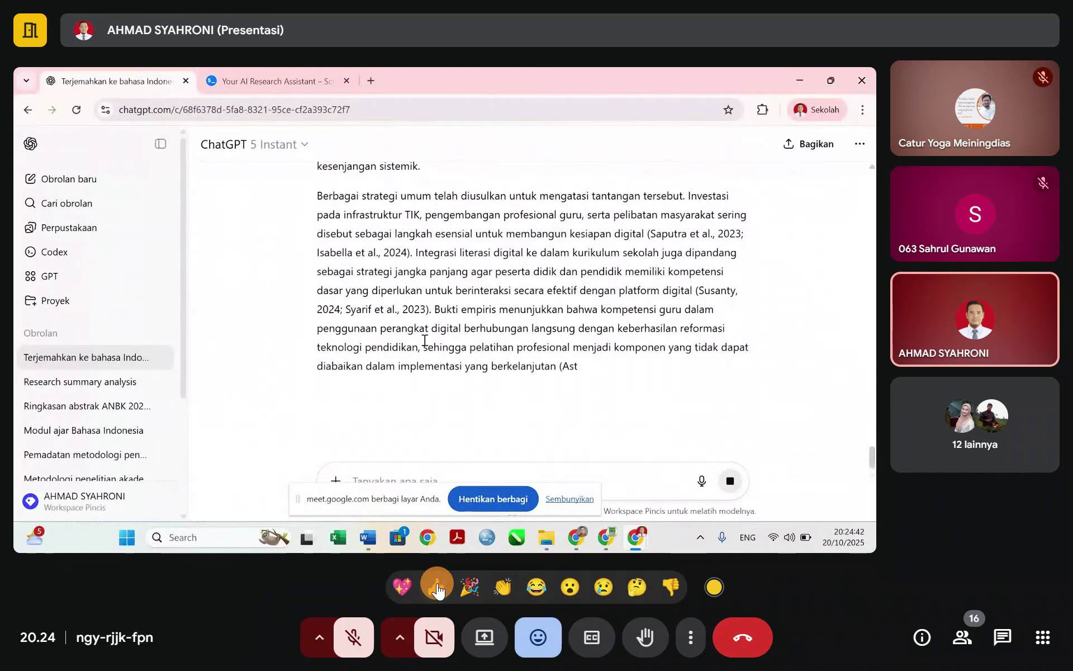
{"action": "left_click", "coordinate": [436, 587]}
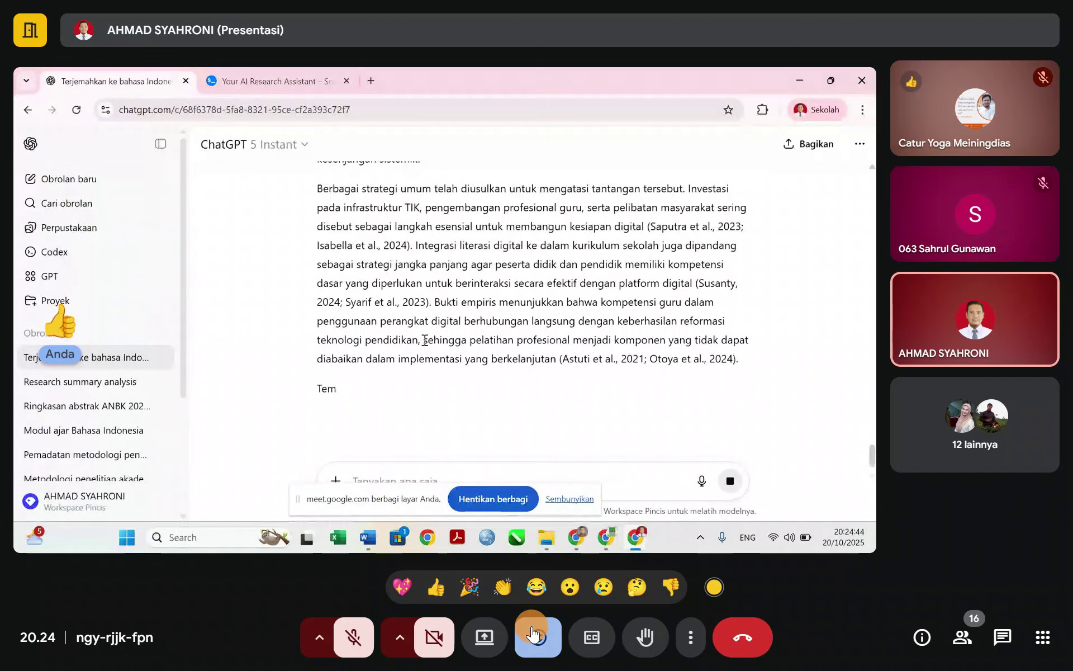
{"action": "left_click", "coordinate": [534, 635]}
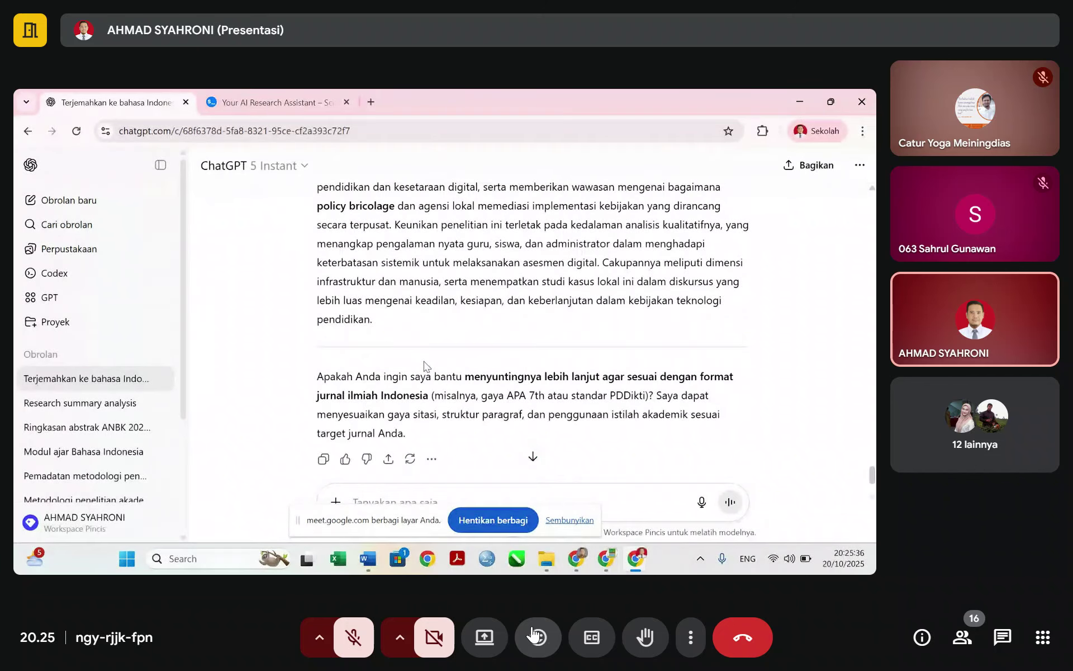
Examine the end of the Indonesian translation and the OK workshop folder in File Explorer, returning to the ChatGPT conversation.
{"action": "scroll", "coordinate": [425, 367], "scroll_direction": "down", "scroll_amount": 2}
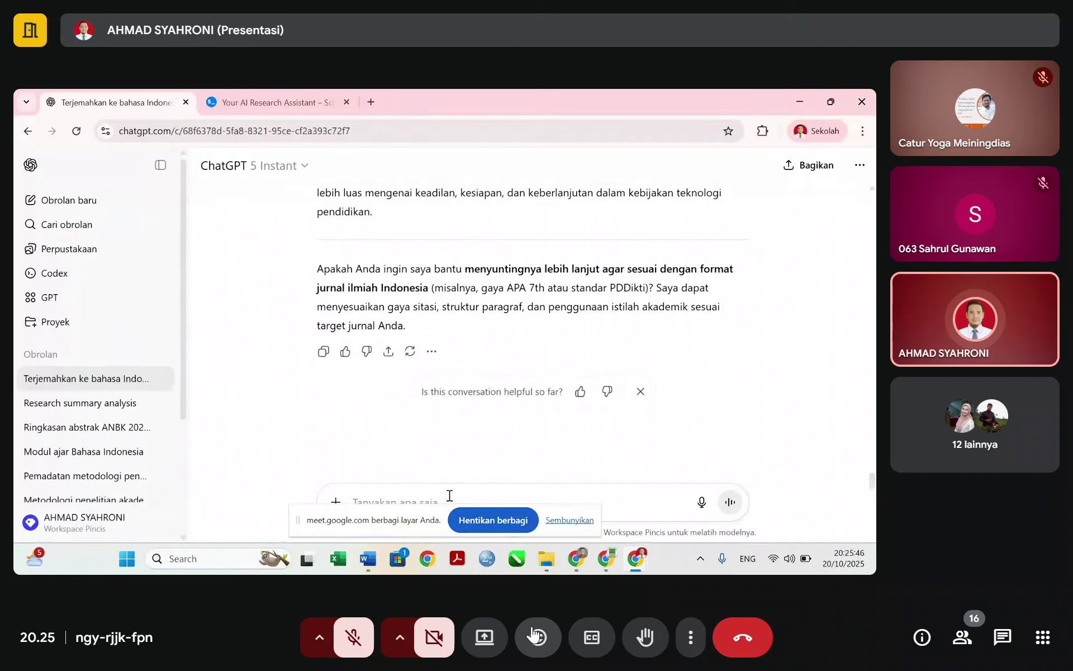
{"action": "mouse_move", "coordinate": [550, 561]}
{"action": "left_click", "coordinate": [531, 492]}
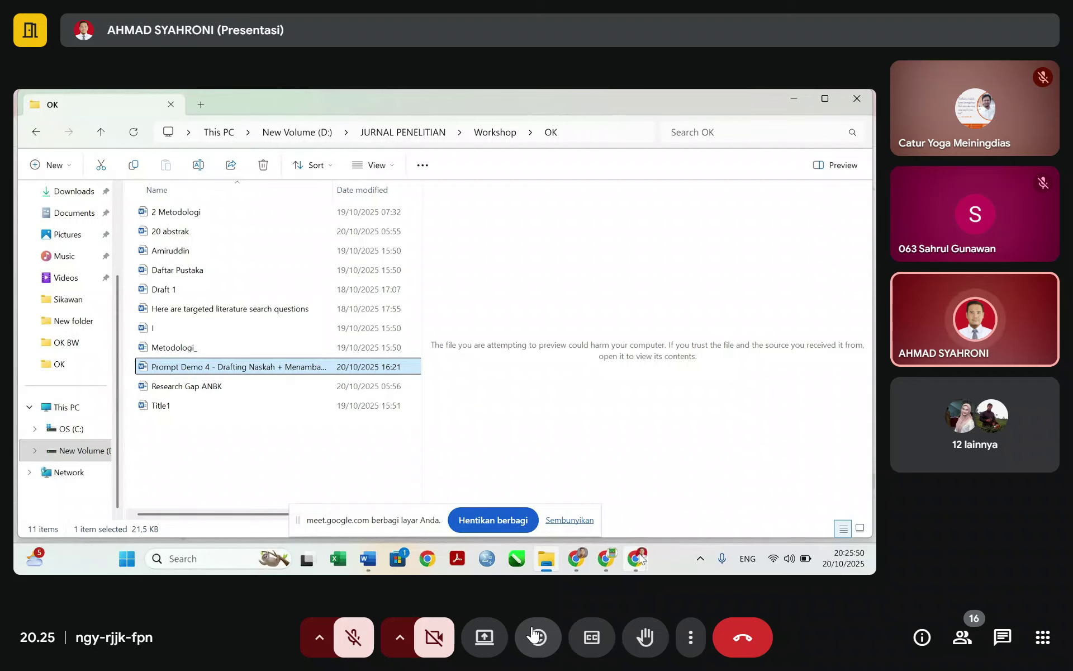
{"action": "mouse_move", "coordinate": [640, 558]}
{"action": "left_click", "coordinate": [650, 469]}
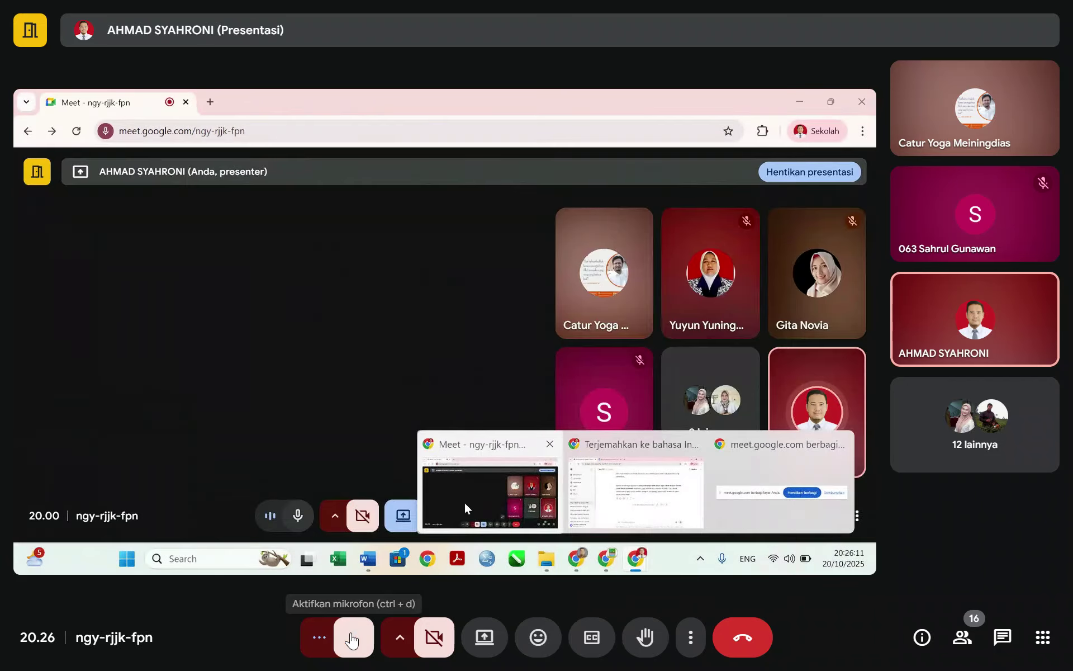
Turn the meeting microphone on.
{"action": "left_click", "coordinate": [352, 637]}
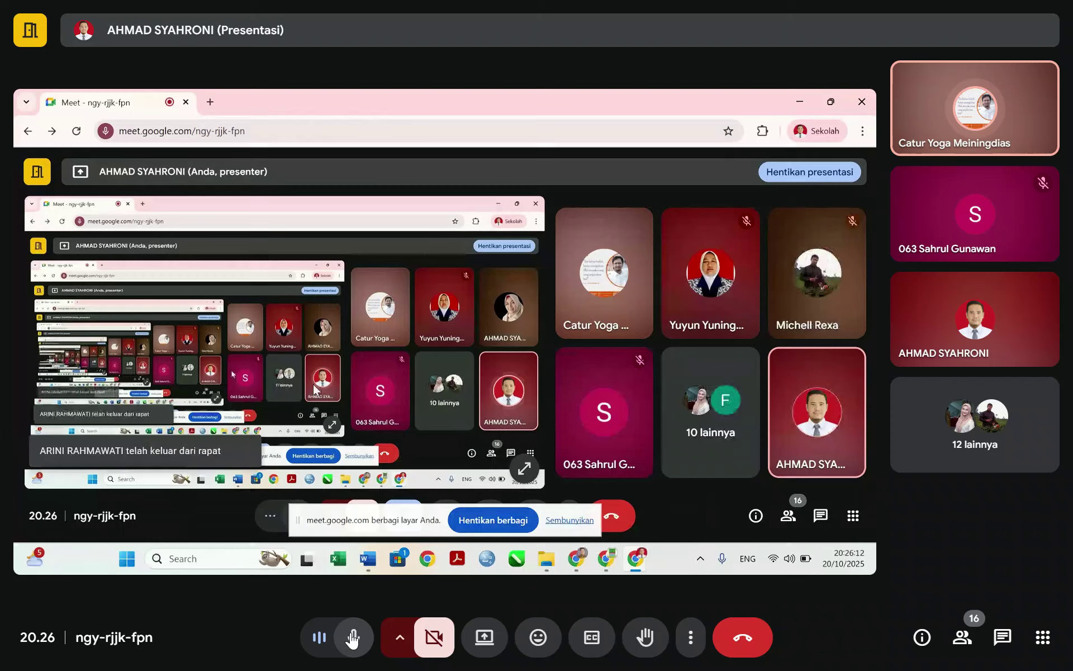
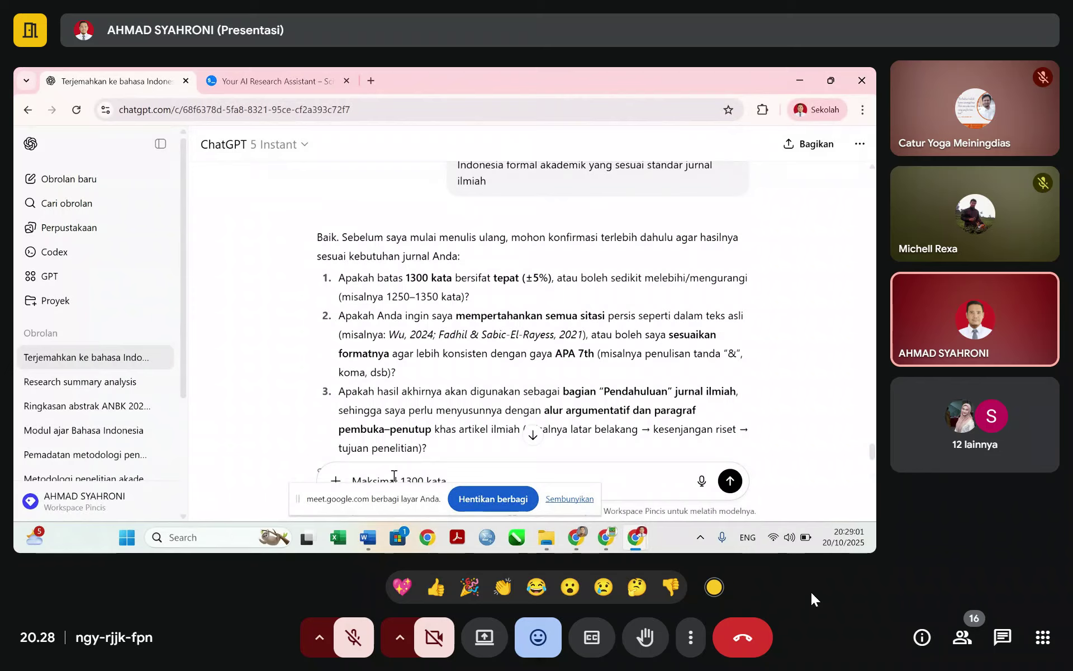
Tell ChatGPT to use at most 1300 words and APA 7th style for a scientific introduction, and close the meeting's reaction choices.
{"action": "type", "text": "unakan gaya APA"}
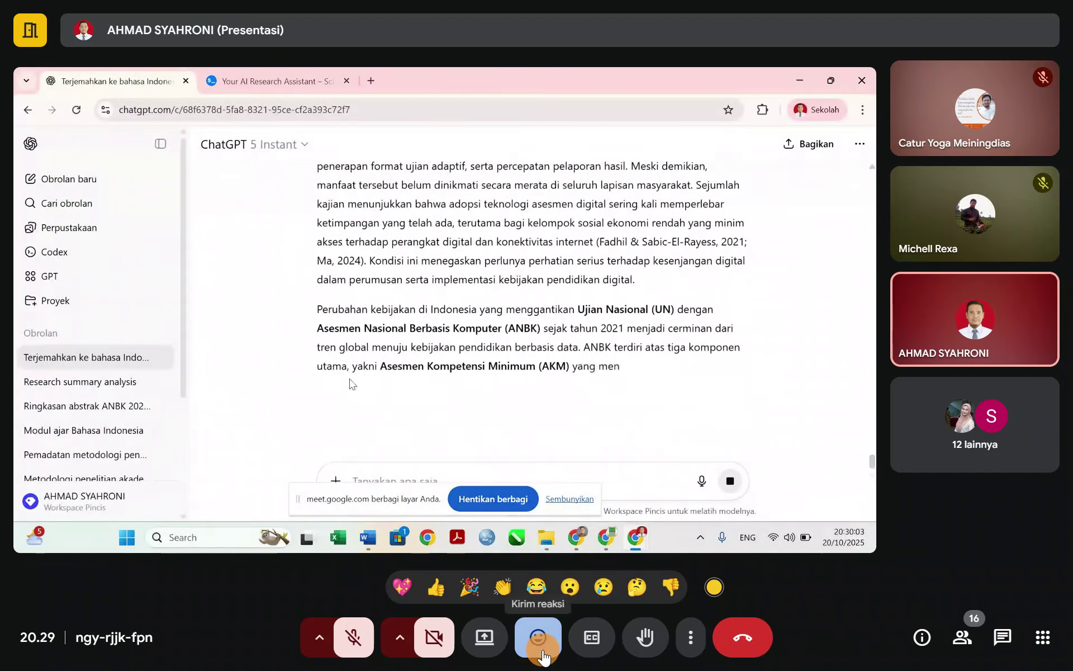
{"action": "left_click", "coordinate": [542, 652]}
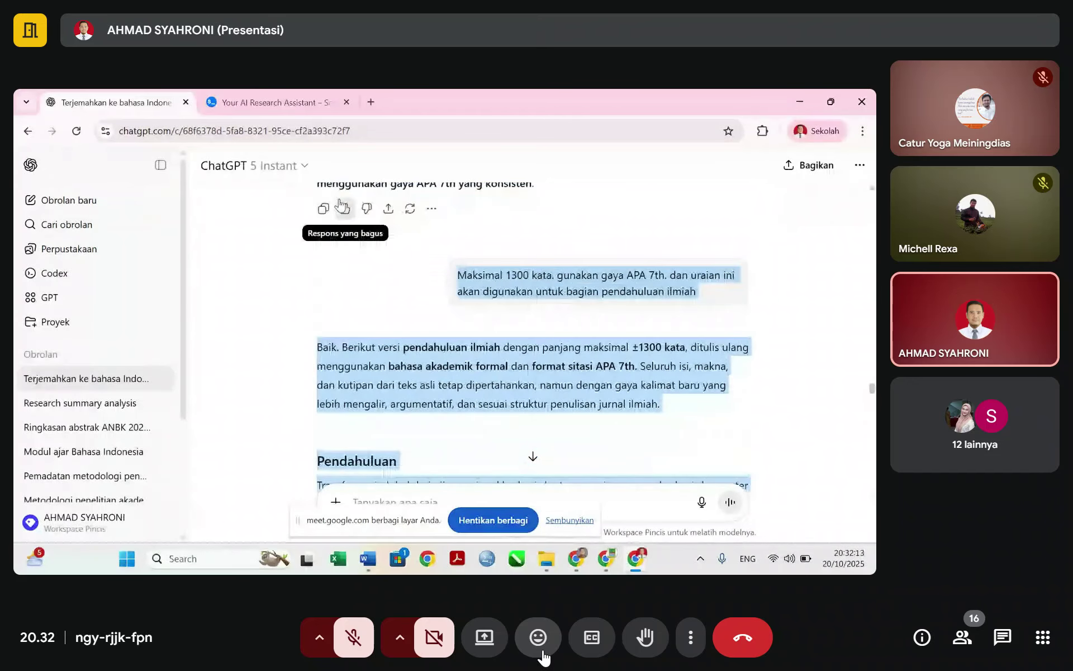
Copy the rewritten introduction from the Pendahuluan heading onward into a new blank Word document.
{"action": "left_click_drag", "start_coordinate": [412, 409], "coordinate": [311, 452]}
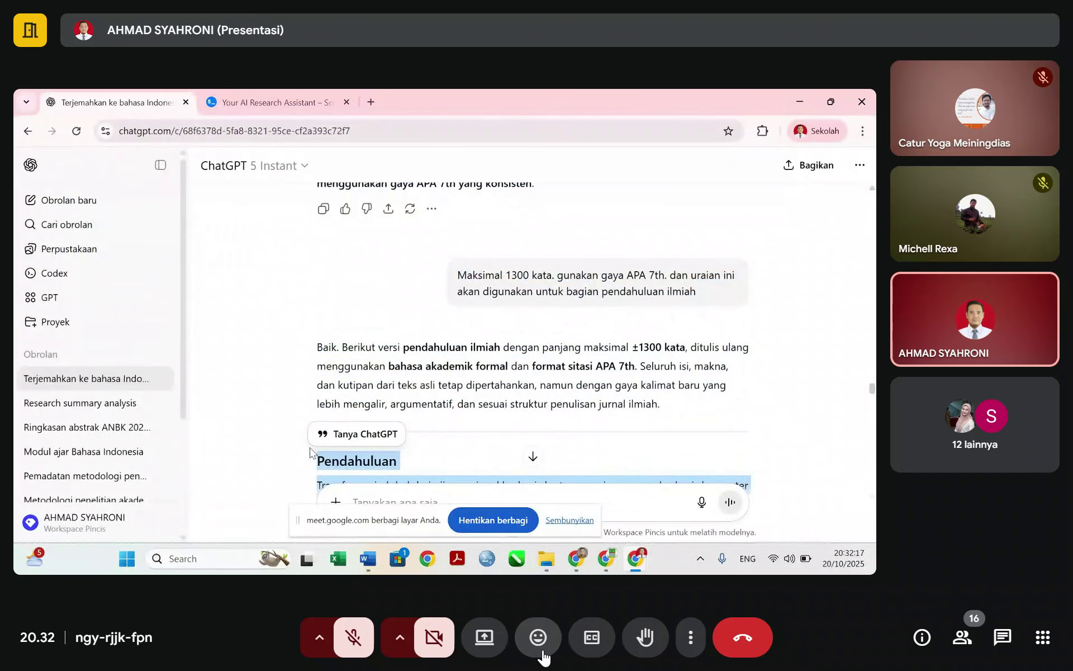
{"action": "mouse_move", "coordinate": [369, 563]}
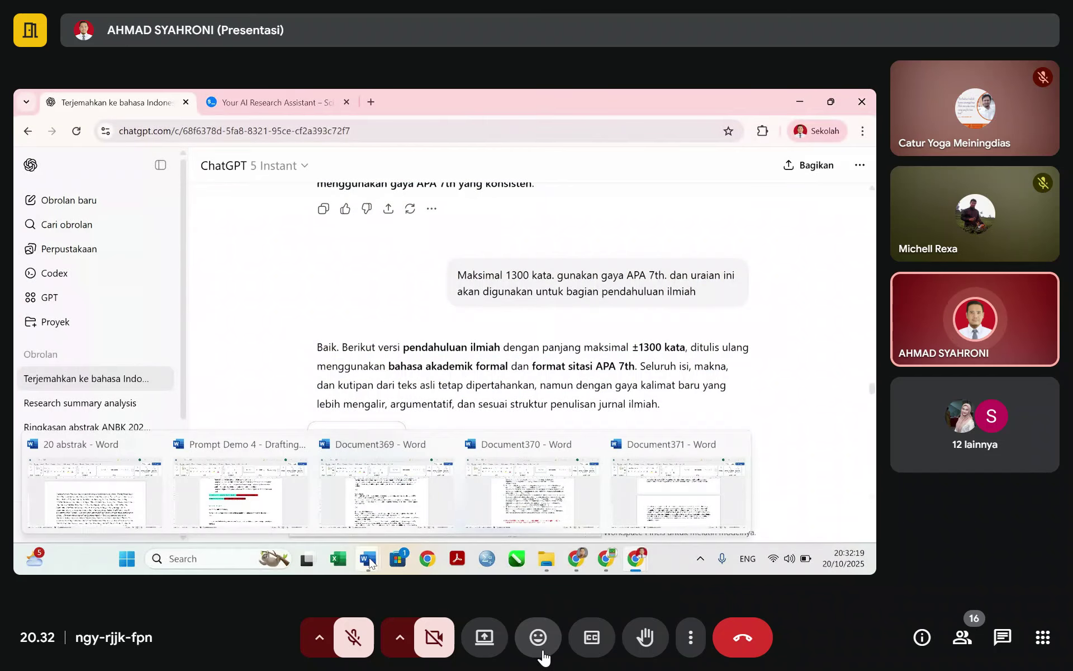
{"action": "left_click", "coordinate": [666, 513]}
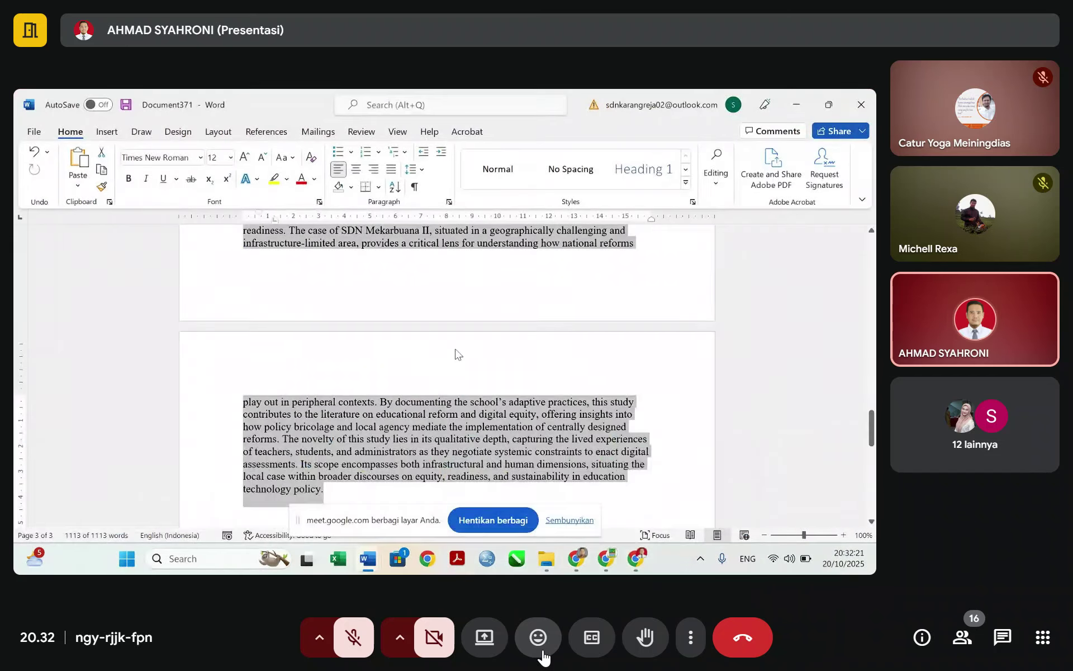
{"action": "left_click", "coordinate": [33, 133]}
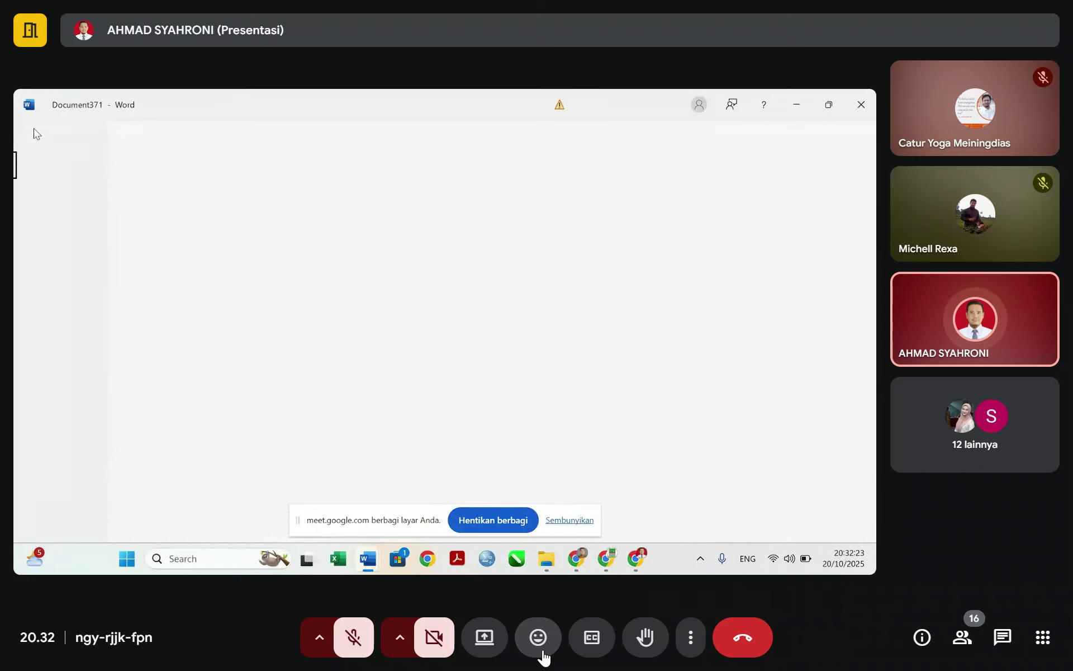
{"action": "left_click", "coordinate": [187, 242]}
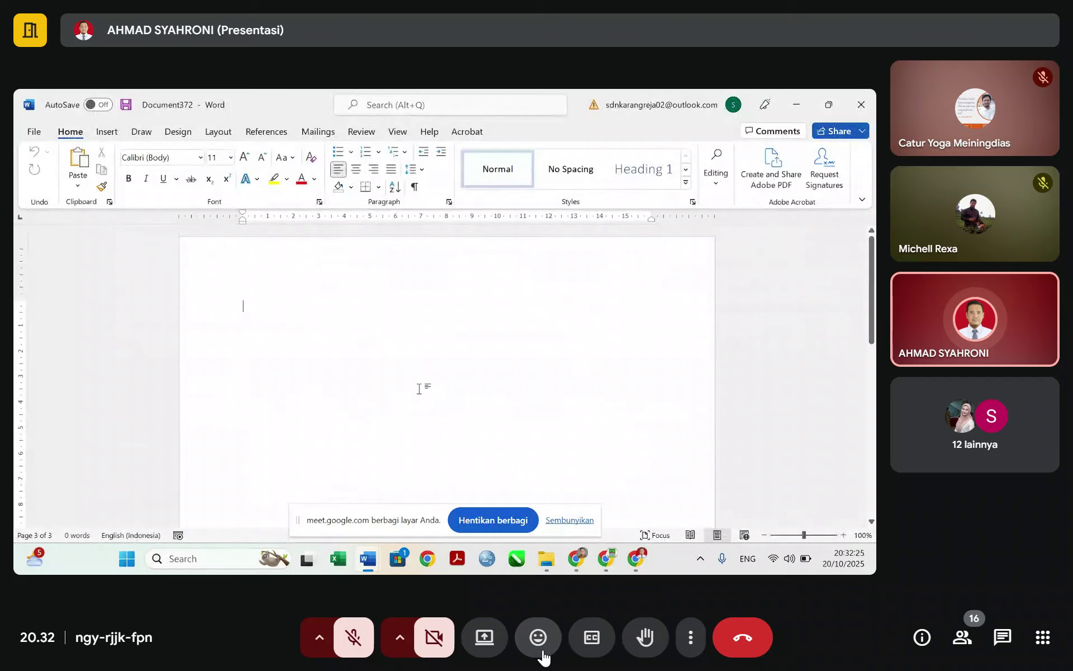
{"action": "key", "text": "ctrl+v"}
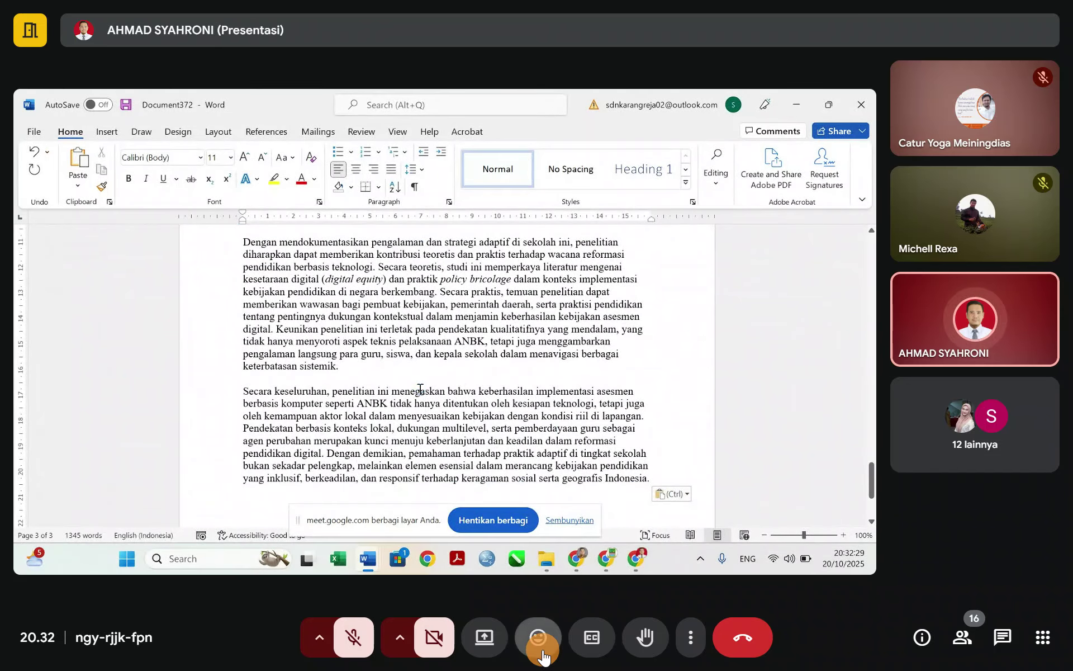
Send several clapping reactions and a thumbs-up reaction to the meeting.
{"action": "left_click", "coordinate": [539, 642]}
{"action": "left_click", "coordinate": [504, 589]}
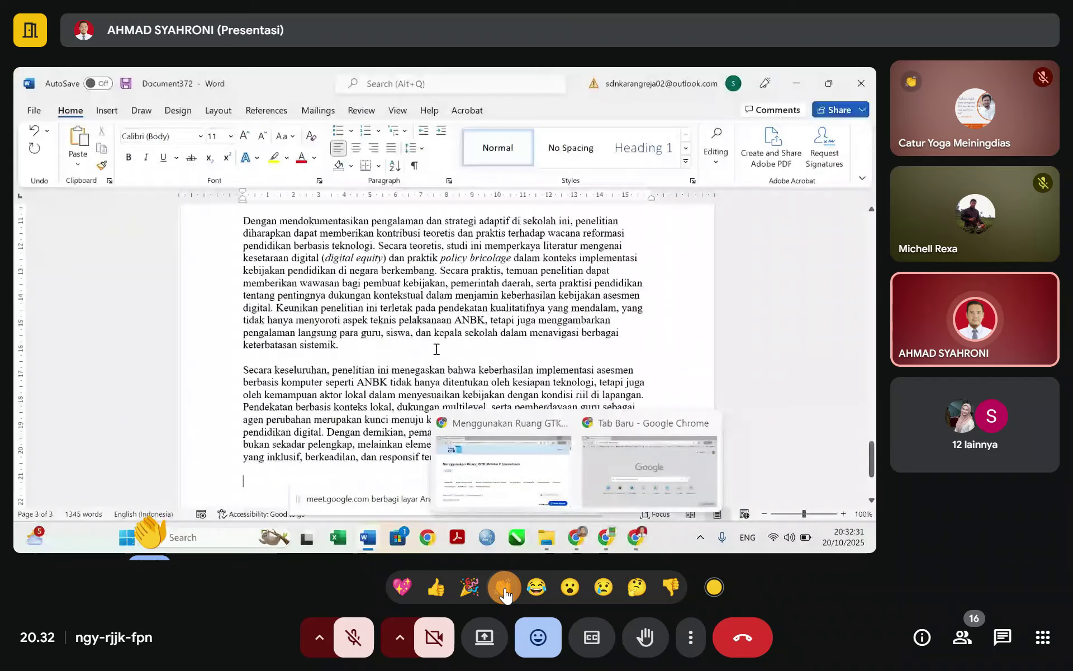
{"action": "left_click", "coordinate": [505, 590]}
{"action": "left_click", "coordinate": [505, 589]}
{"action": "left_click", "coordinate": [505, 590]}
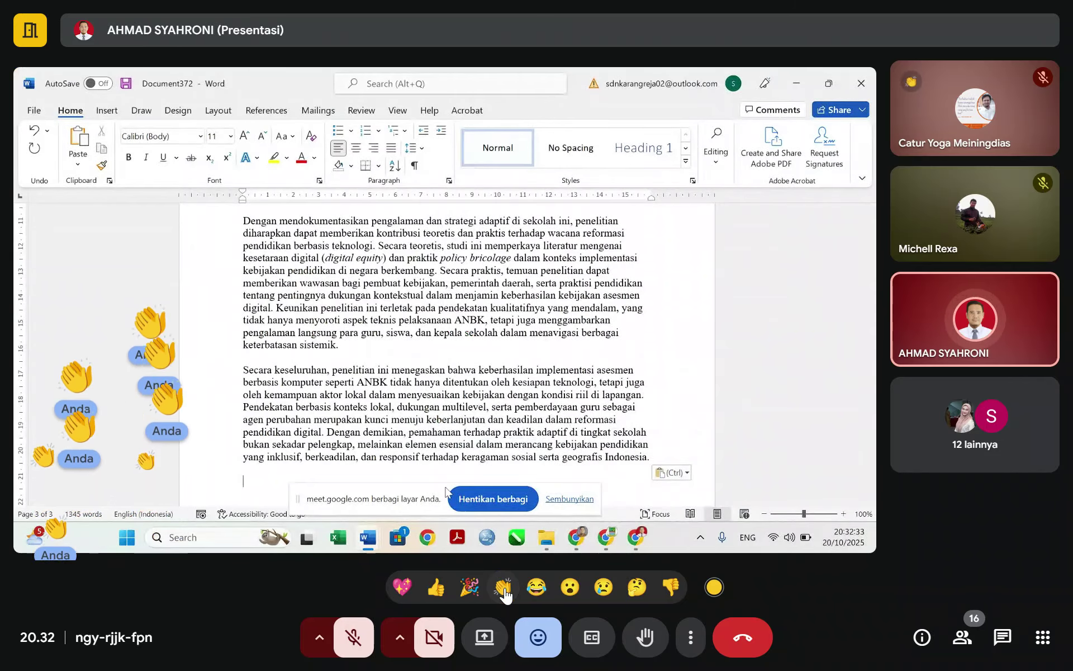
{"action": "left_click", "coordinate": [505, 589]}
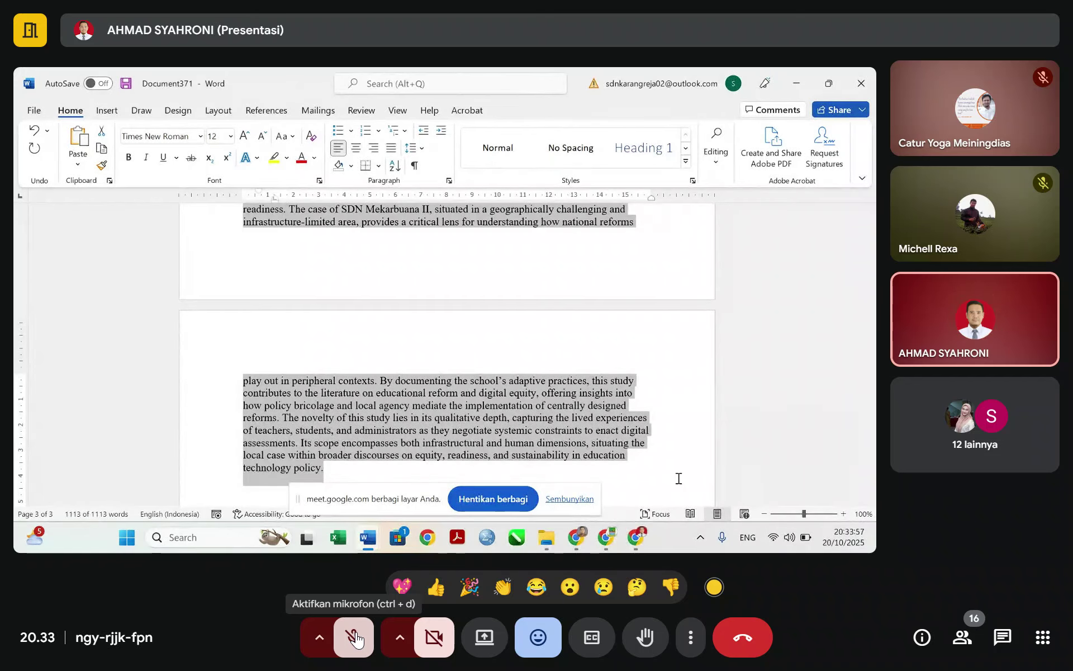
{"action": "left_click", "coordinate": [436, 588]}
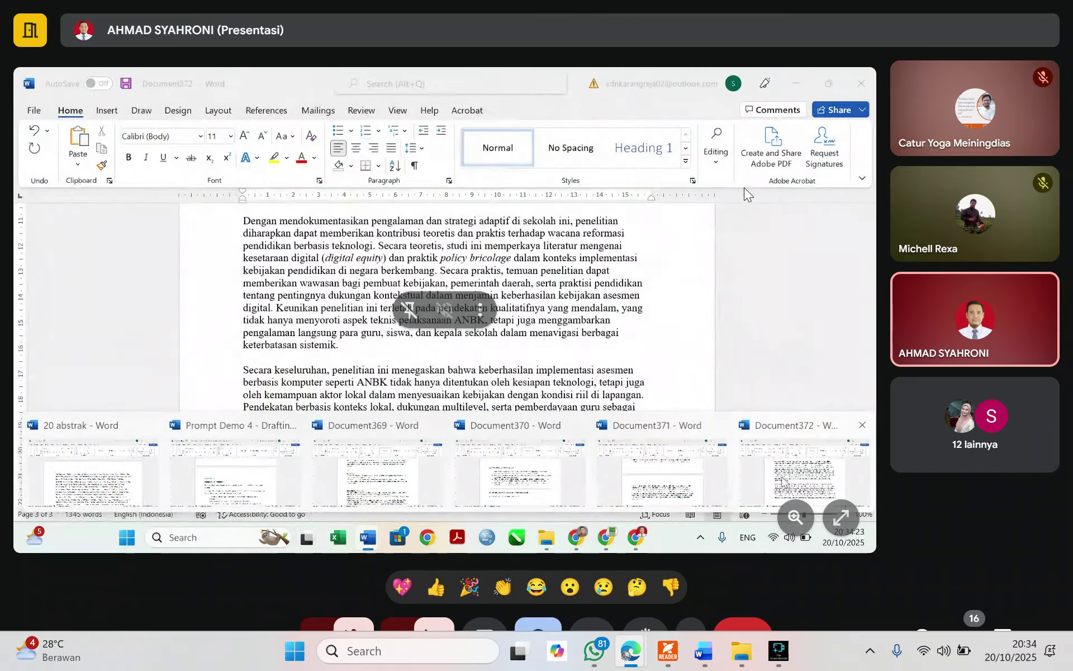
Switch to the Fine Screen Recorder window.
{"action": "key", "text": "alt+Tab"}
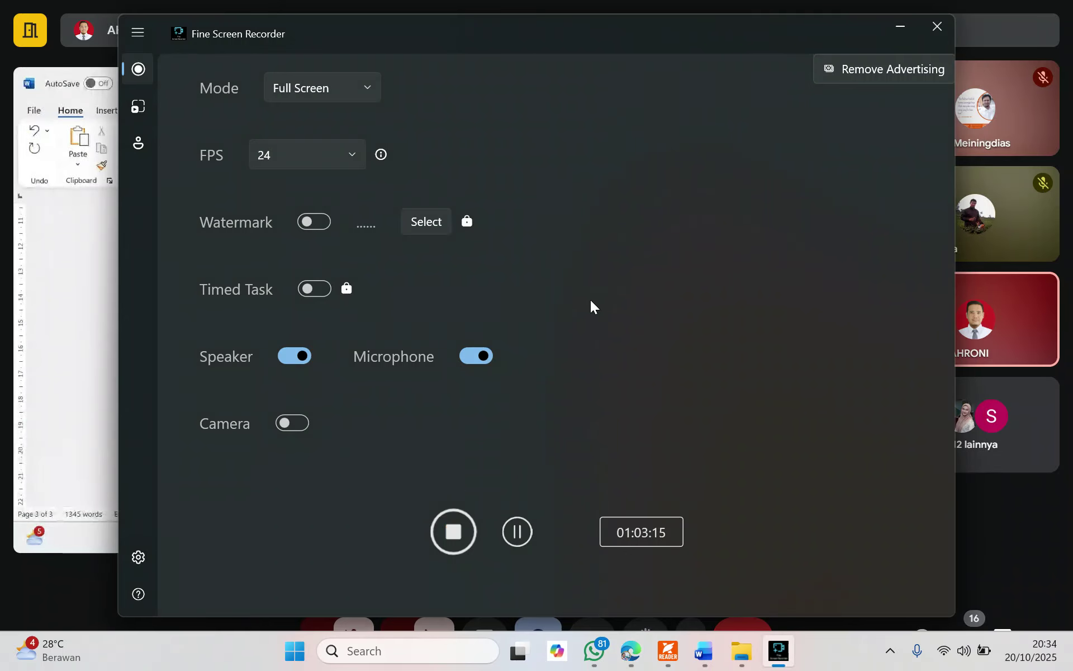